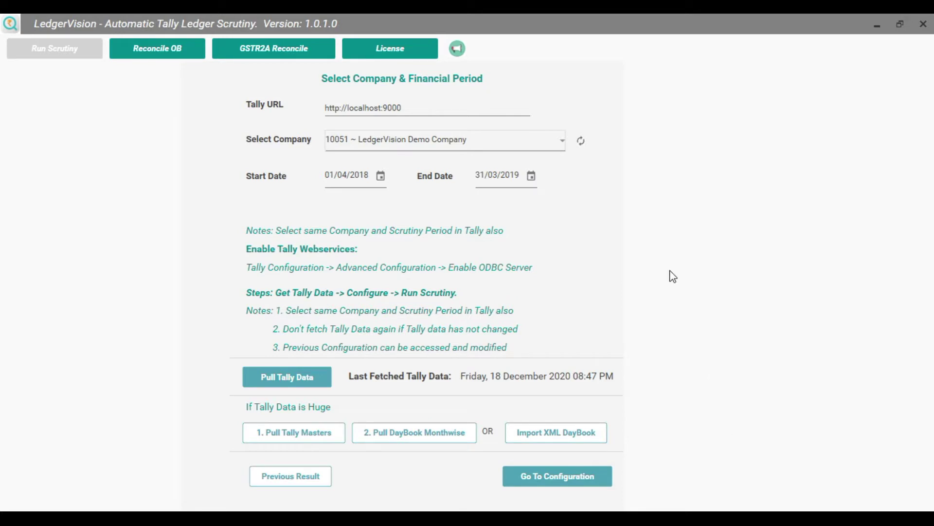
Continue to the configuration of LedgerVision Demo Company and confirm the scrutiny period.
click(538, 477)
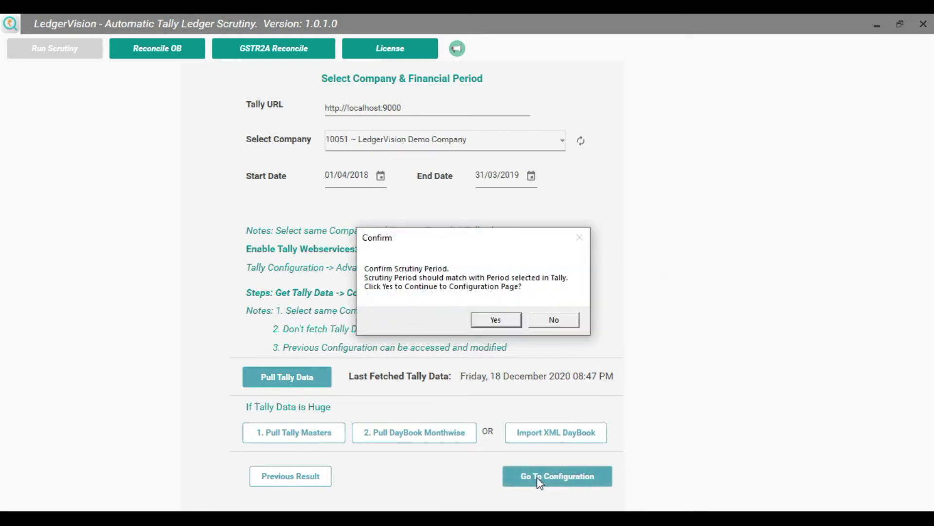
click(496, 320)
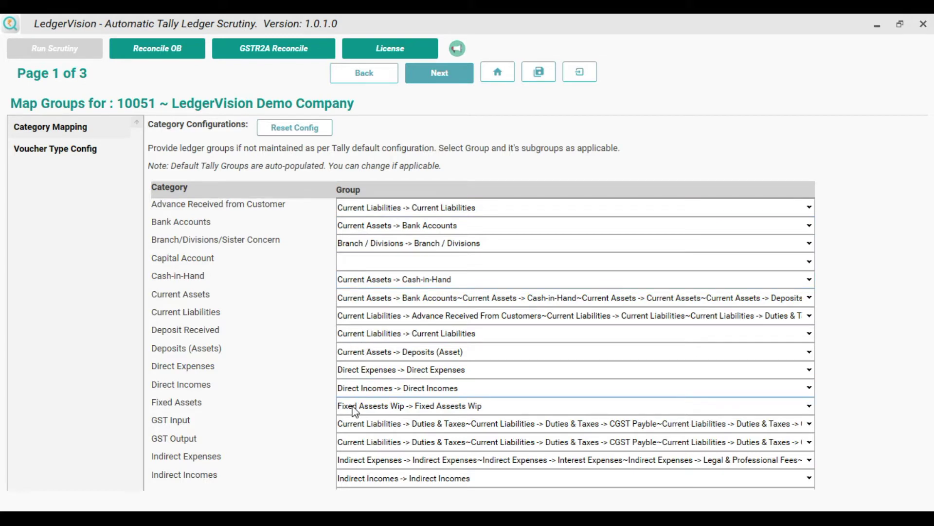
Examine the category-to-group mappings and the groups offered for the Sales Accounts category.
scroll(294, 395, down, 5)
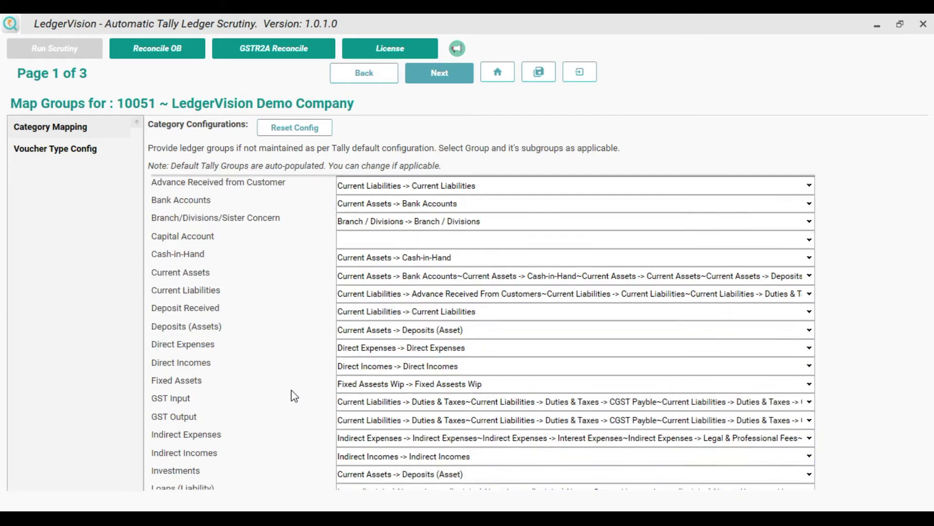
scroll(294, 396, down, 4)
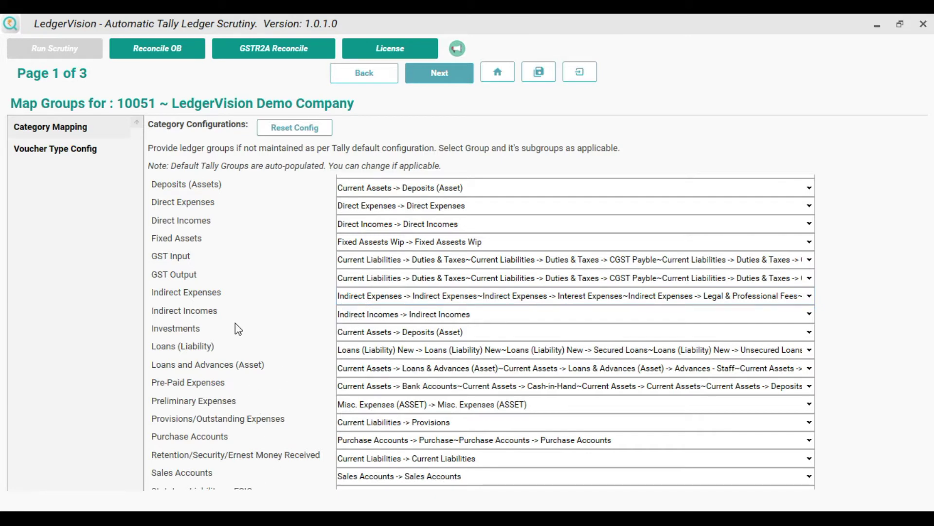
scroll(265, 448, down, 2)
scroll(268, 450, down, 4)
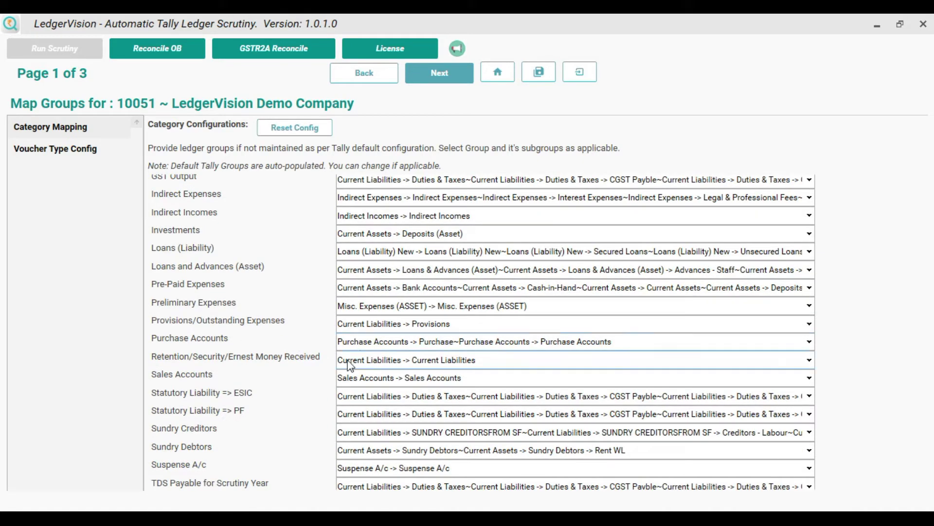
click(367, 380)
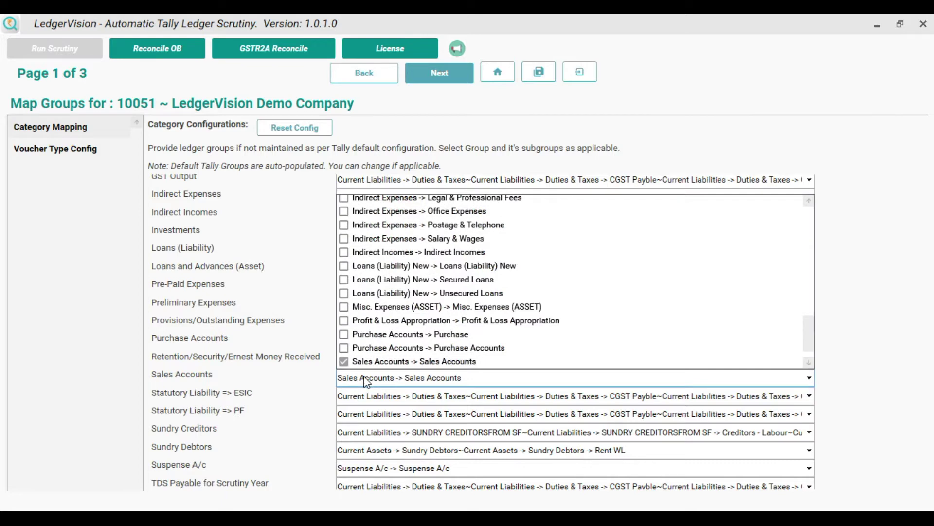
key(Down)
key(Down)
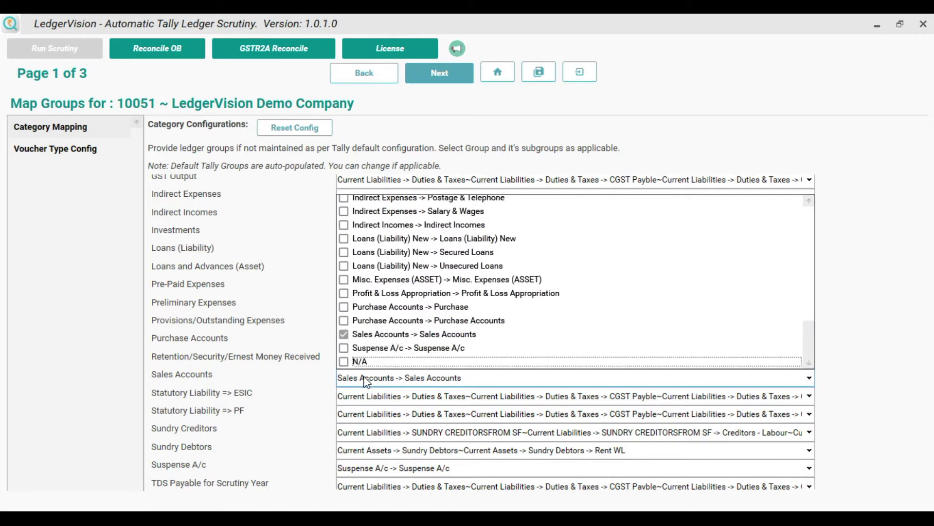
key(Up)
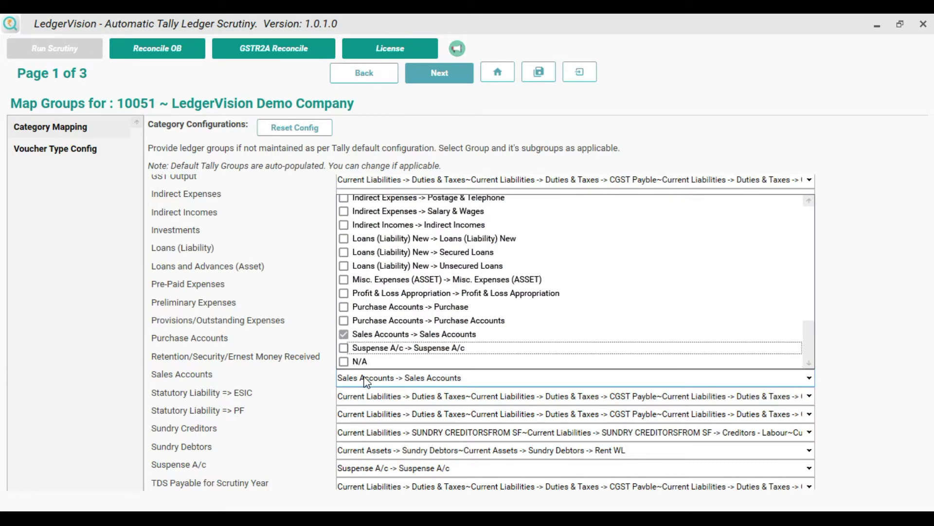
click(272, 408)
Add the groups Purchase Accounts -> Purchase and Purchase Accounts -> Purchase Accounts to the GST Input category.
scroll(273, 409, up, 1)
scroll(272, 409, up, 5)
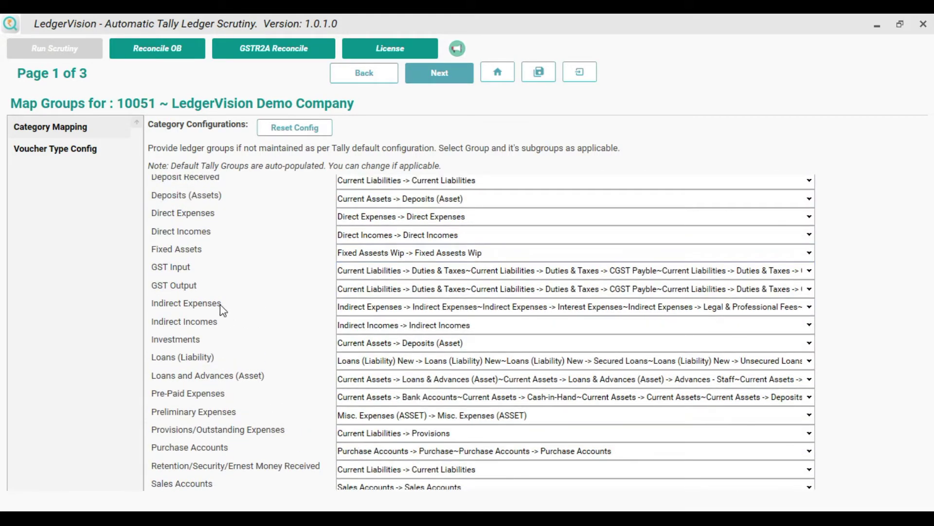
click(378, 271)
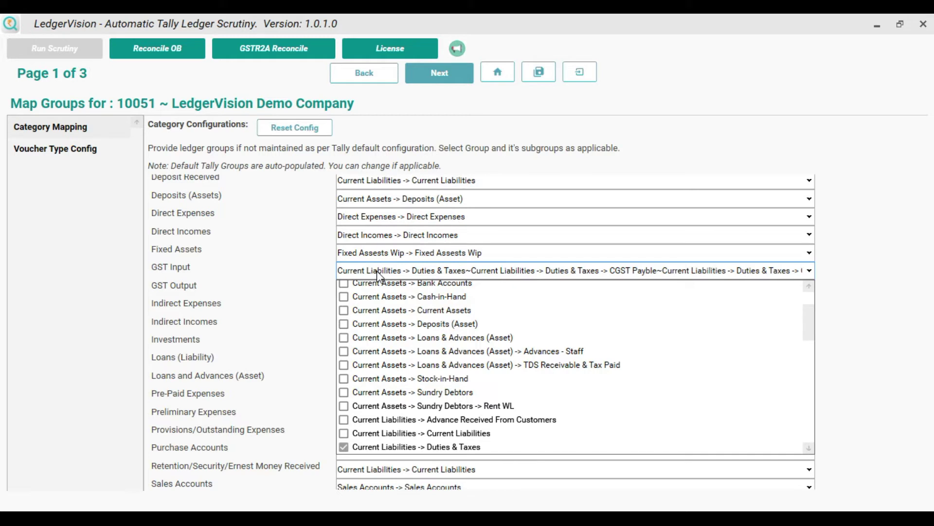
key(Down)
key(Down)
key(Down)
key(Down)
key(Down)
key(Down)
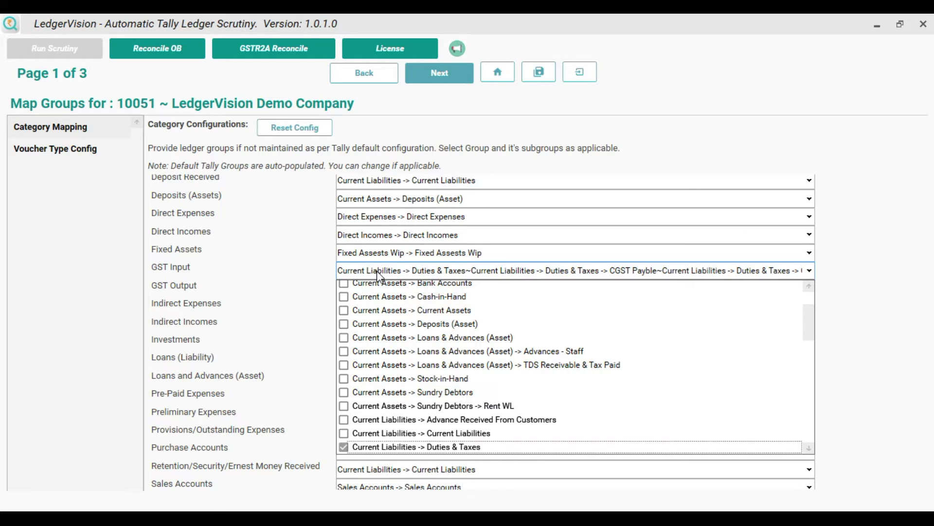
key(Down)
key(Down)
key(Down)
key(Down)
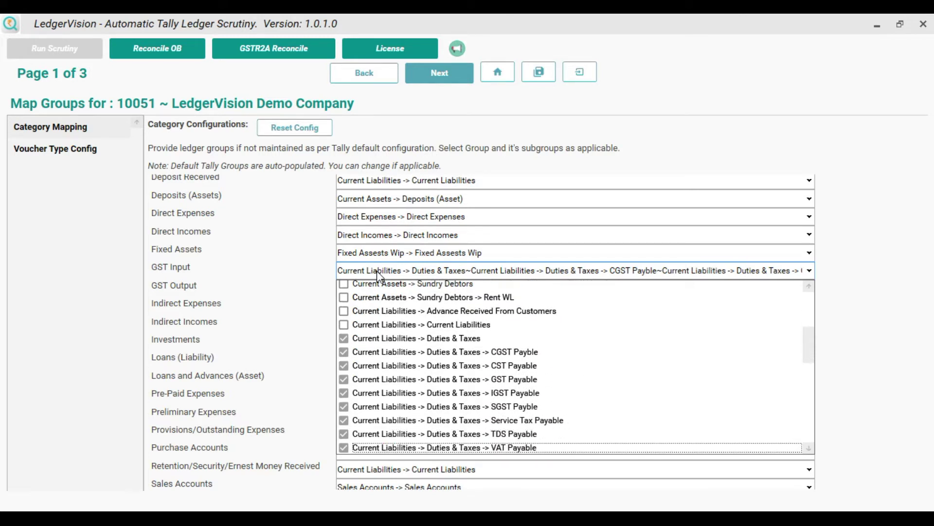
key(Down)
key(Down)
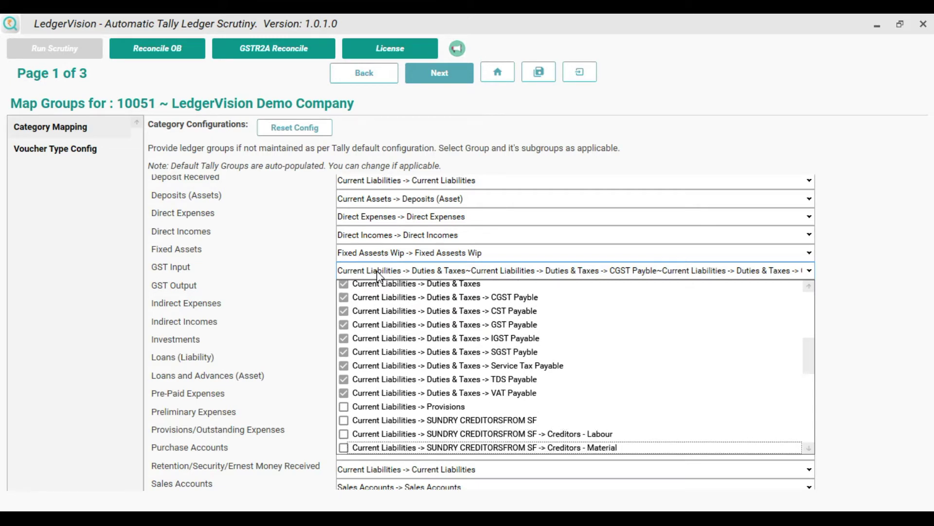
key(Down)
key(Down)
key(Down)
key(Down)
key(Down)
key(Down)
key(Down)
key(Down)
key(Down)
key(Down)
key(Down)
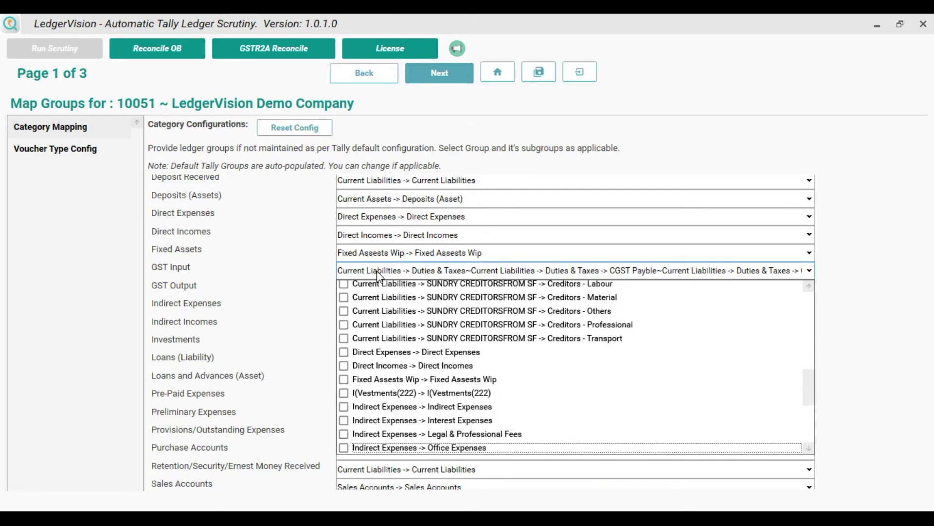
key(Down)
key(Down)
key(Down)
key(Down)
key(Down)
key(Down)
key(Down)
key(Down)
key(Down)
key(Down)
key(Down)
key(Down)
key(Down)
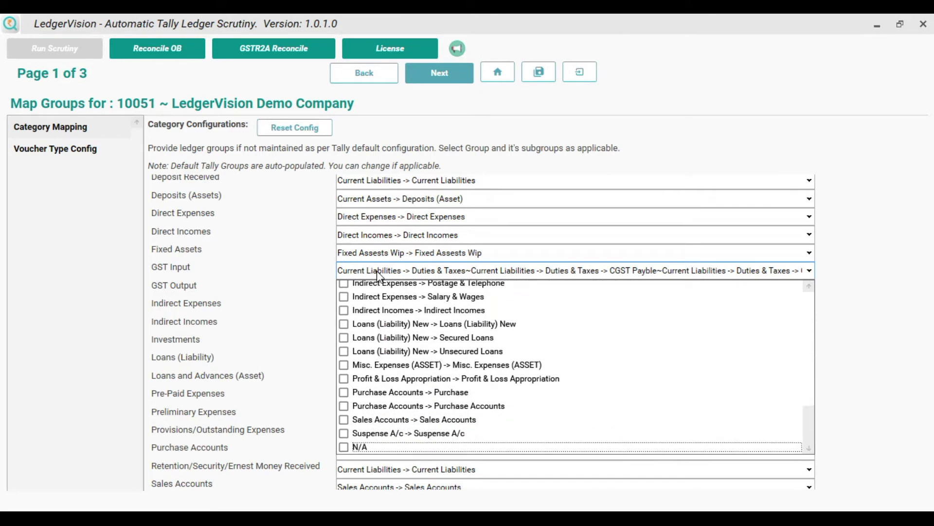
click(345, 393)
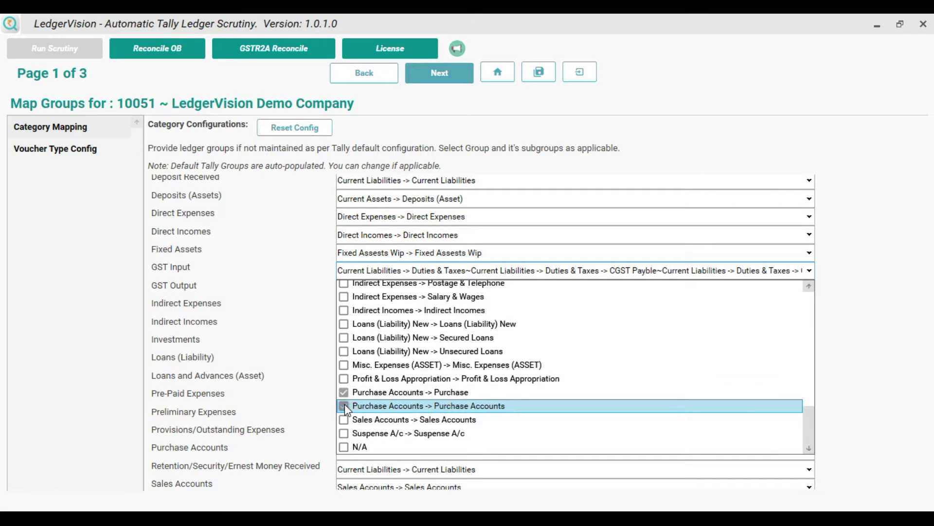
click(344, 406)
click(253, 315)
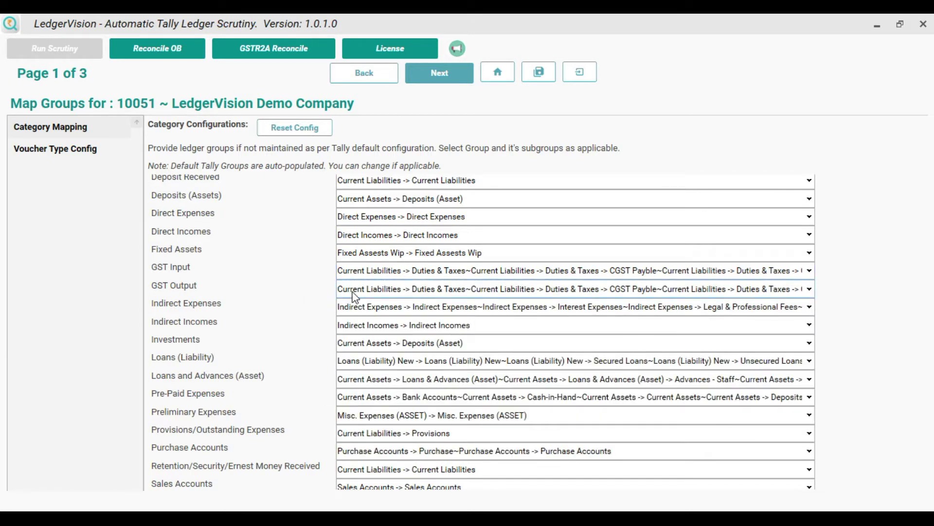
Add the group Sales Accounts -> Sales Accounts to the GST Output category mapping.
click(393, 291)
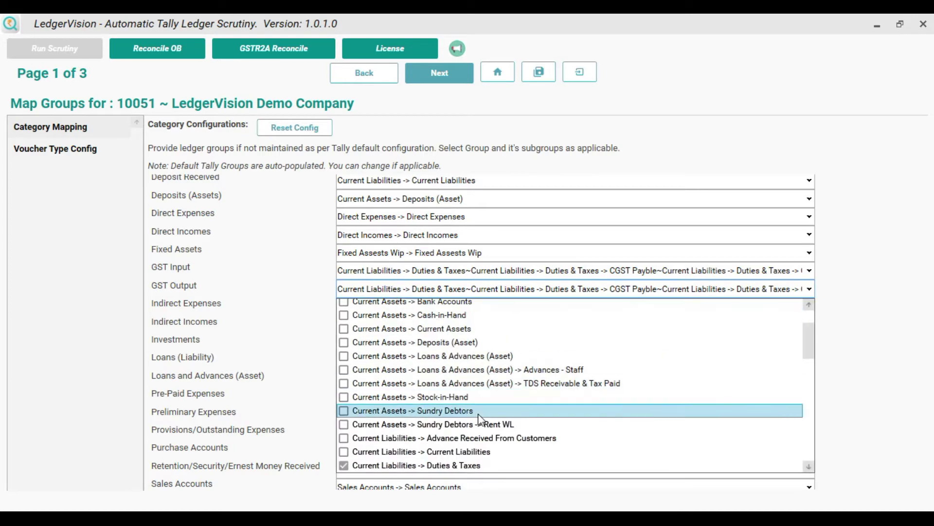
scroll(481, 419, down, 1)
scroll(481, 418, down, 8)
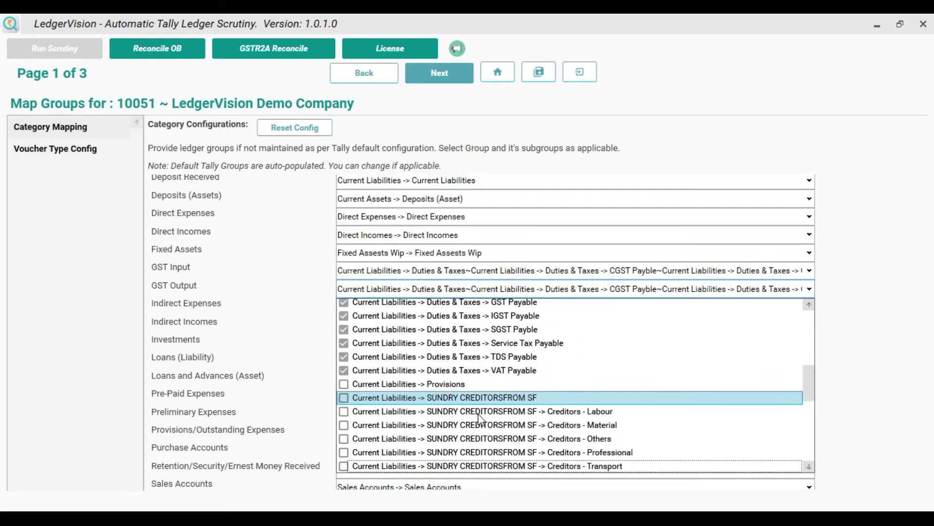
scroll(480, 419, down, 3)
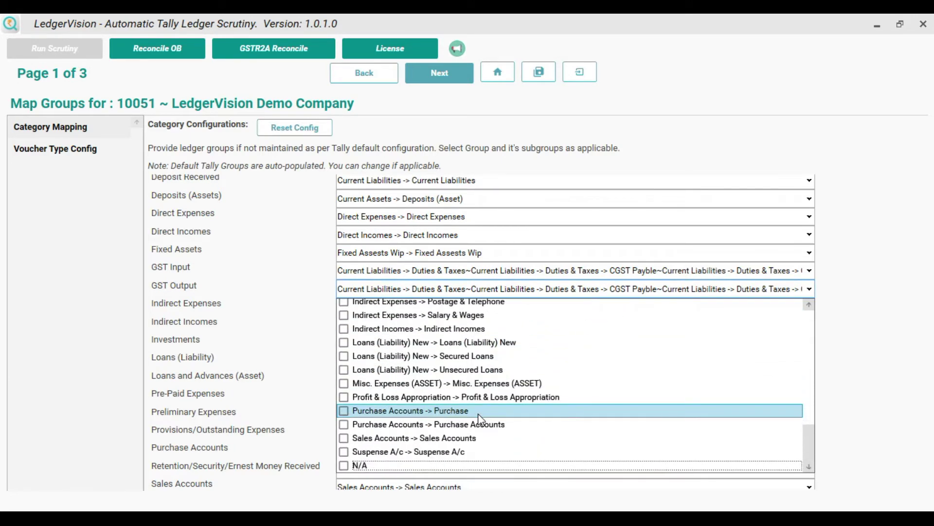
click(345, 438)
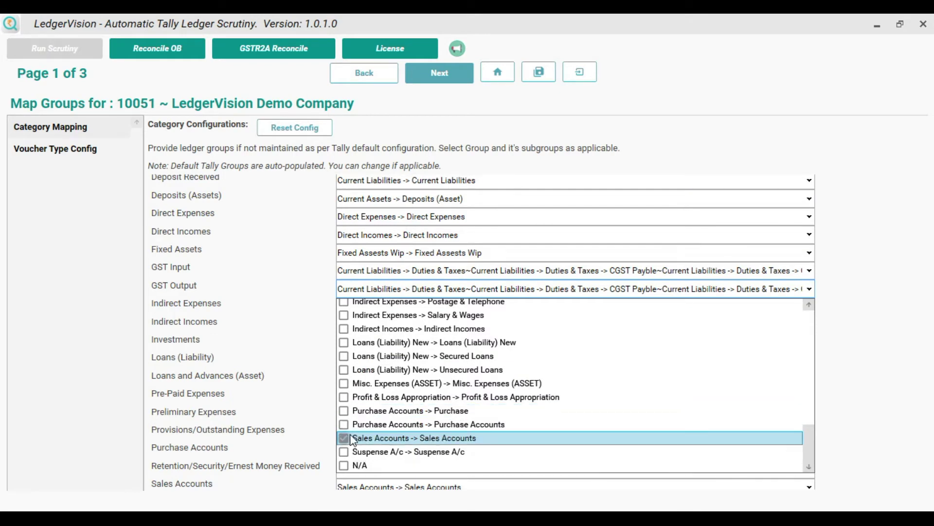
click(286, 314)
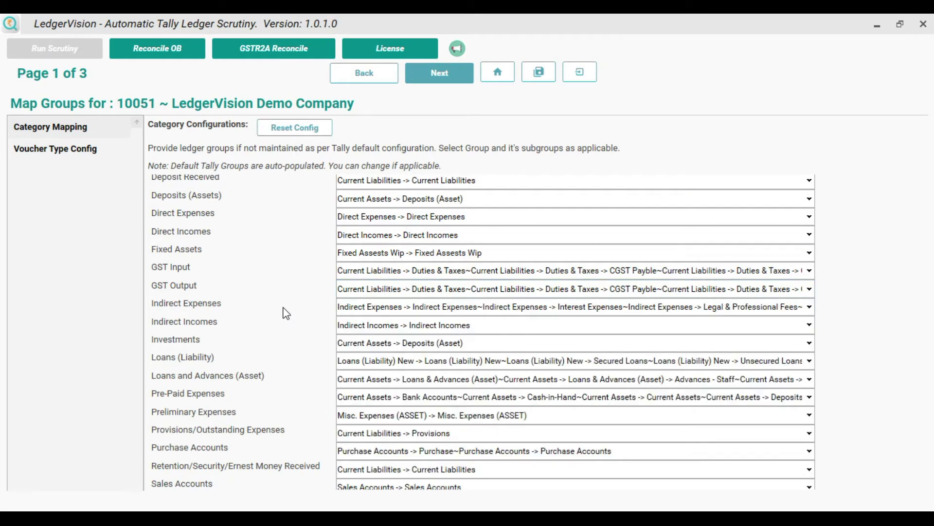
View the voucher type configuration and the default voucher types offered for Contra ONE.
click(80, 162)
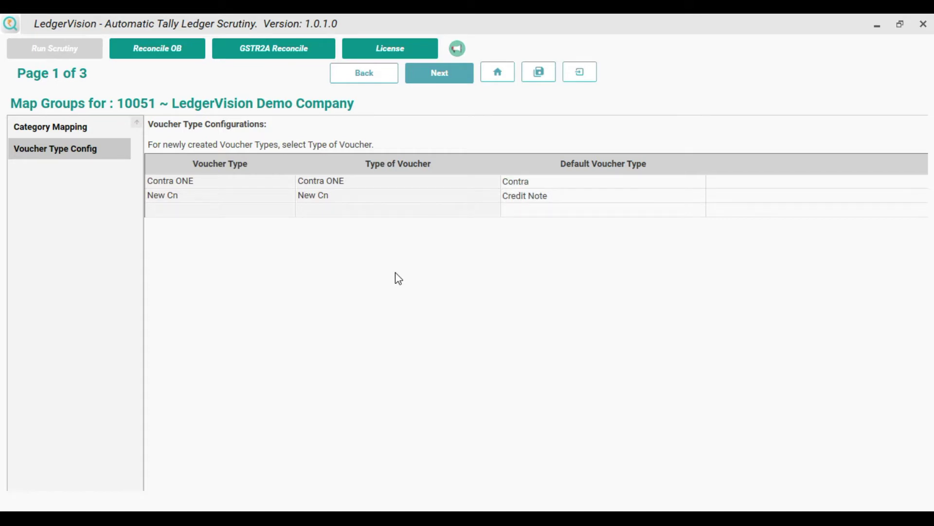
click(556, 190)
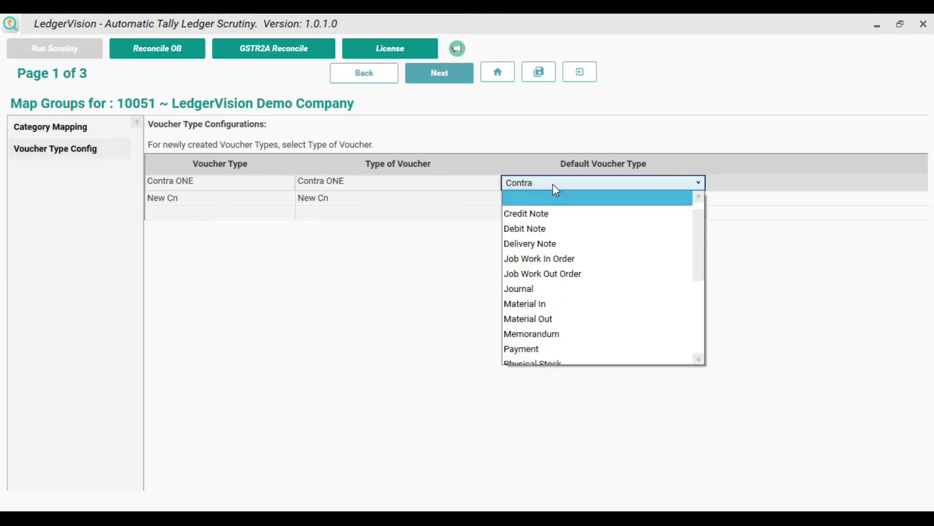
click(397, 256)
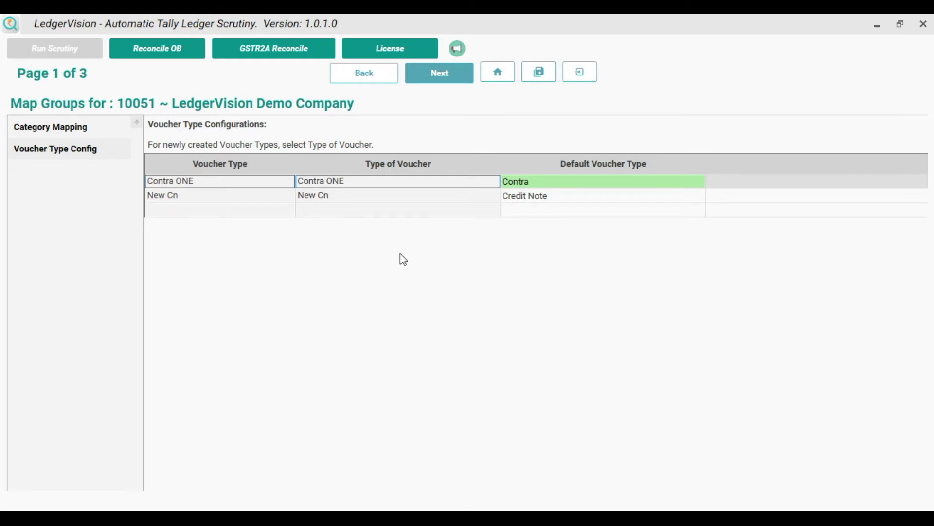
Proceed to page 2 of the configuration and display the GST ledger mapping.
click(436, 75)
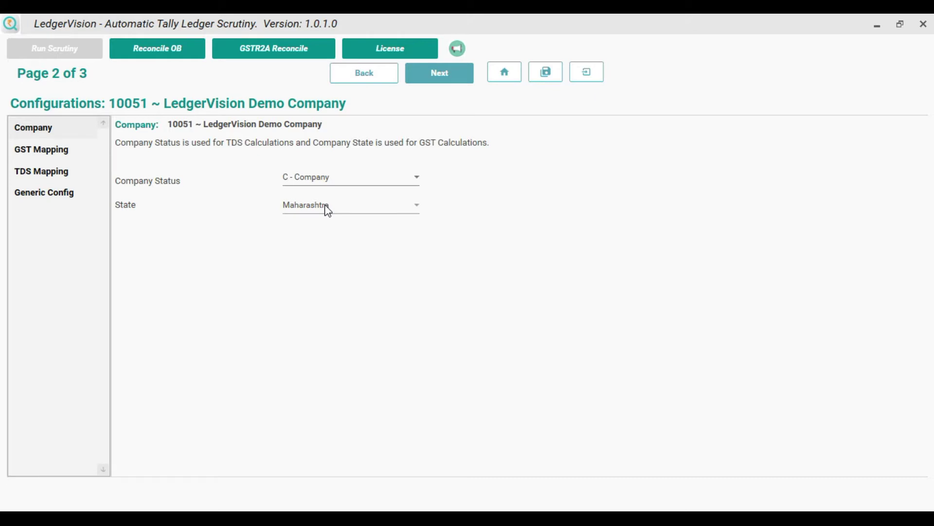
click(68, 154)
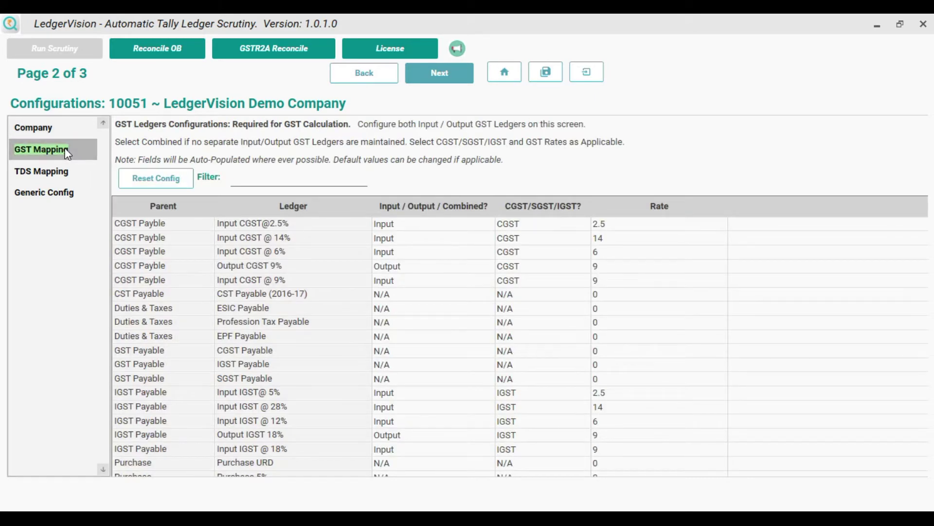
Examine the Input/Output type, tax type and rate assigned to every ledger in the GST mapping.
click(172, 241)
key(Down)
key(Down)
key(Down)
key(Down)
key(Down)
key(Down)
key(Down)
key(Down)
key(Down)
key(Down)
key(Down)
key(Down)
key(Down)
key(Down)
key(Down)
key(Down)
key(Down)
key(Down)
key(Down)
key(Down)
key(Down)
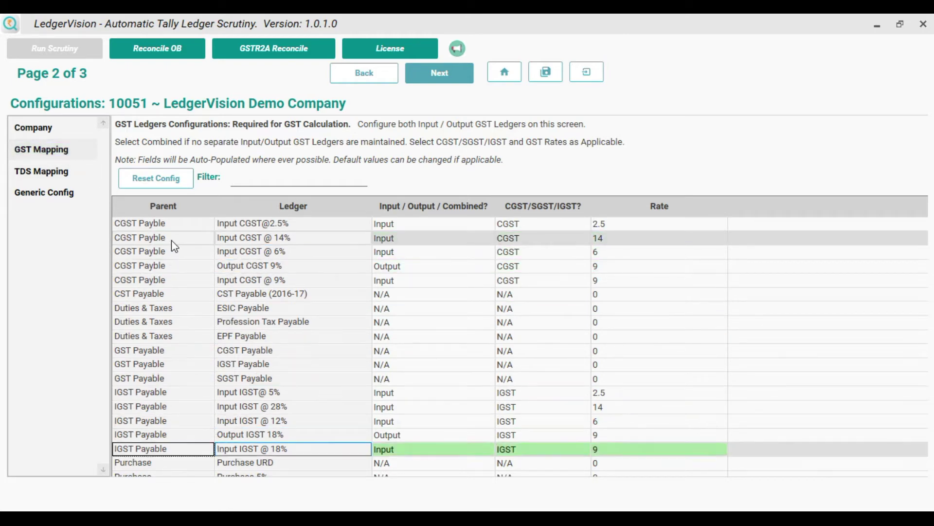
key(Up)
key(Up)
key(Up)
key(Up)
key(Up)
key(Up)
key(Up)
key(Up)
key(Up)
key(Up)
key(Up)
key(Up)
key(Up)
key(Up)
key(Up)
key(Up)
key(Up)
key(Up)
key(Up)
key(Up)
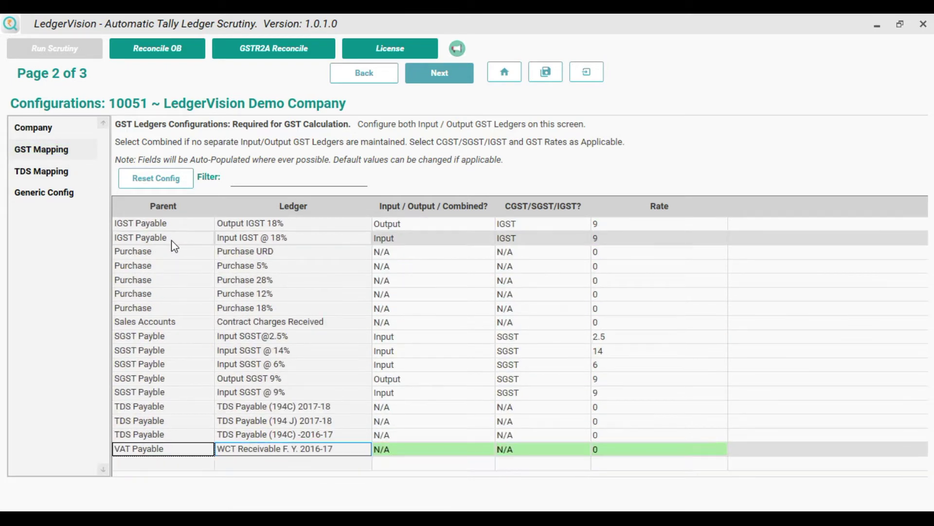
key(Up)
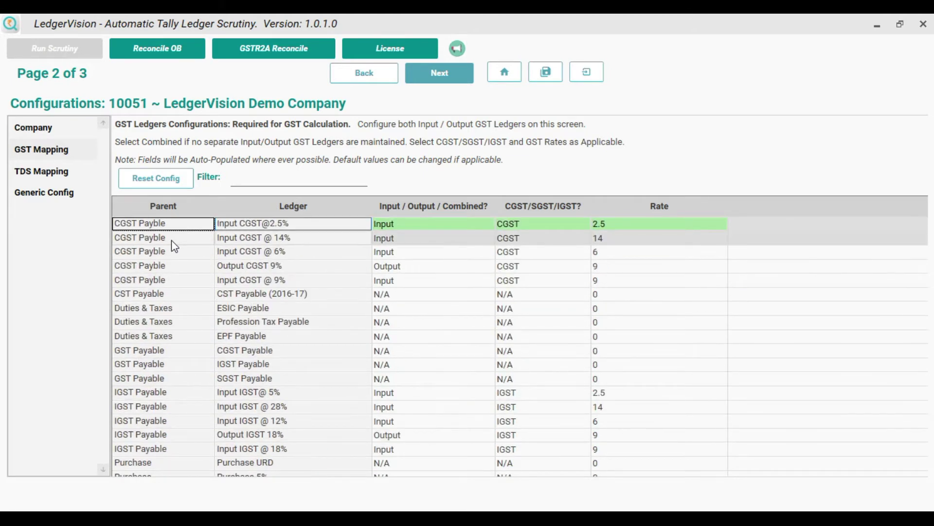
key(Down)
key(Down)
key(Down)
key(Down)
key(Down)
key(Down)
key(Down)
key(Down)
key(Down)
key(Down)
key(Down)
key(Down)
key(Down)
key(Down)
key(Down)
key(Down)
key(Down)
key(Down)
key(Down)
key(Down)
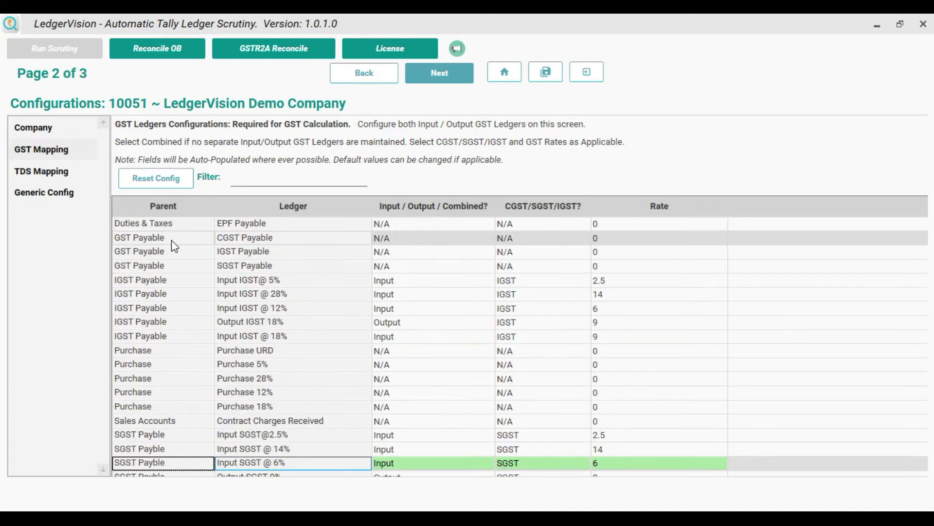
key(Down)
key(Down)
key(Up)
key(Up)
key(Up)
key(Up)
key(Up)
key(Up)
key(Up)
key(Up)
key(Up)
key(Up)
key(Up)
key(Up)
key(Up)
key(Up)
key(Up)
key(Up)
key(Up)
key(Up)
key(Up)
key(Up)
key(Up)
key(Up)
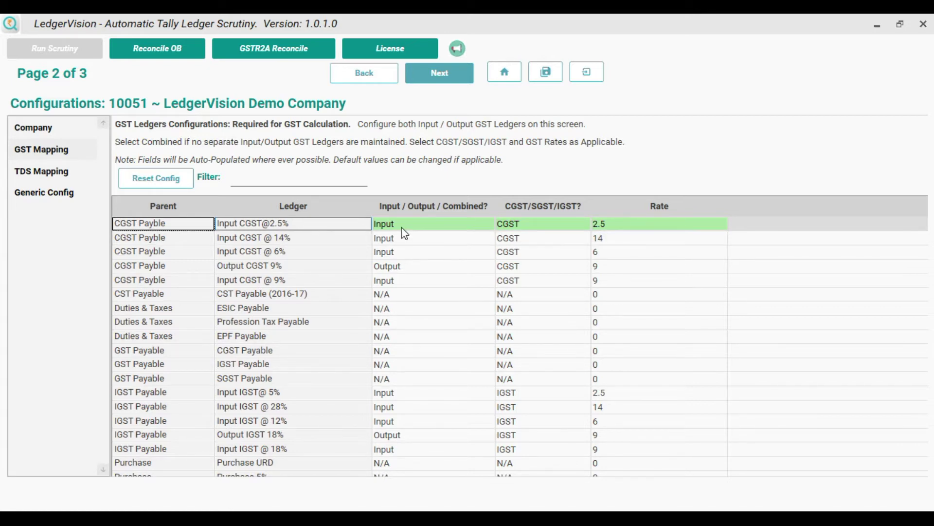
click(417, 224)
click(417, 224)
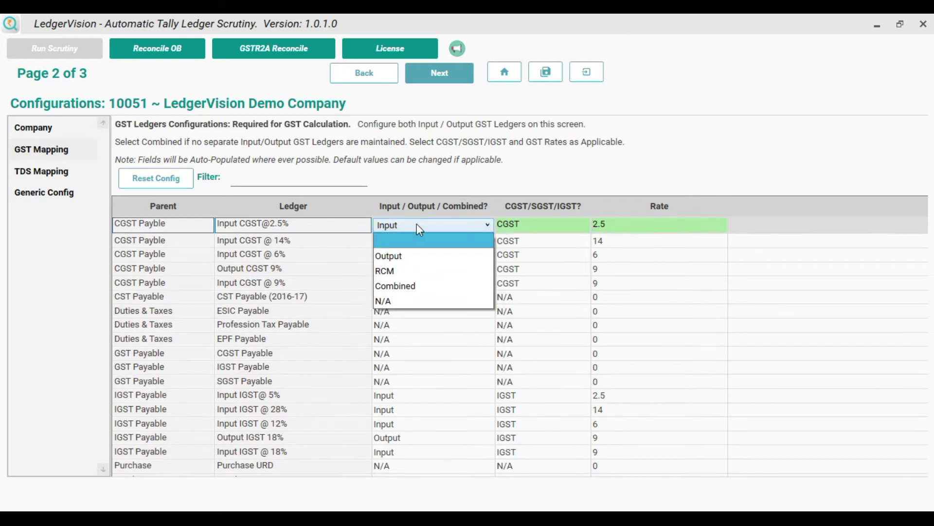
click(399, 286)
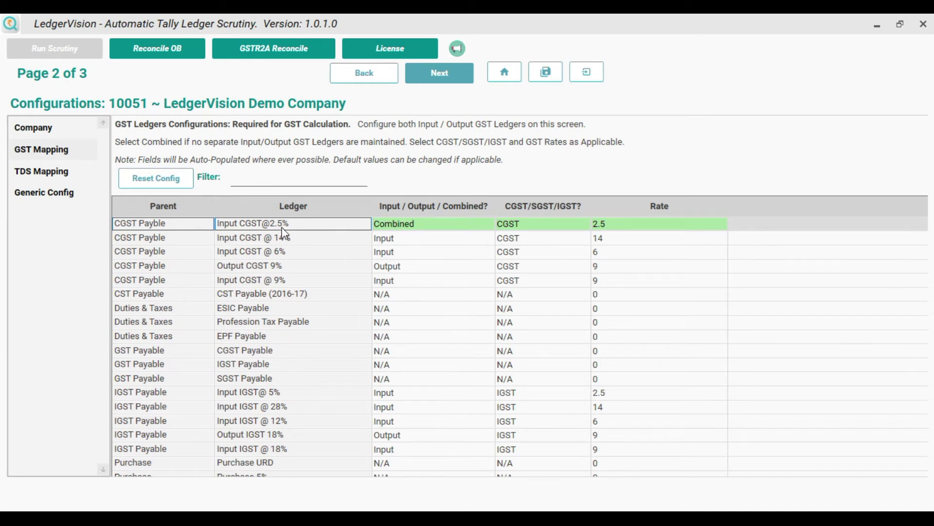
click(626, 228)
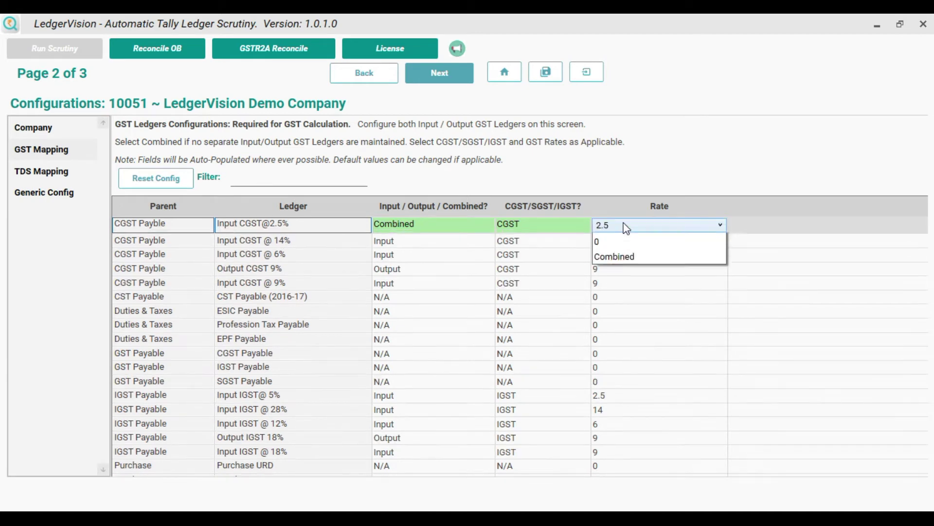
click(612, 347)
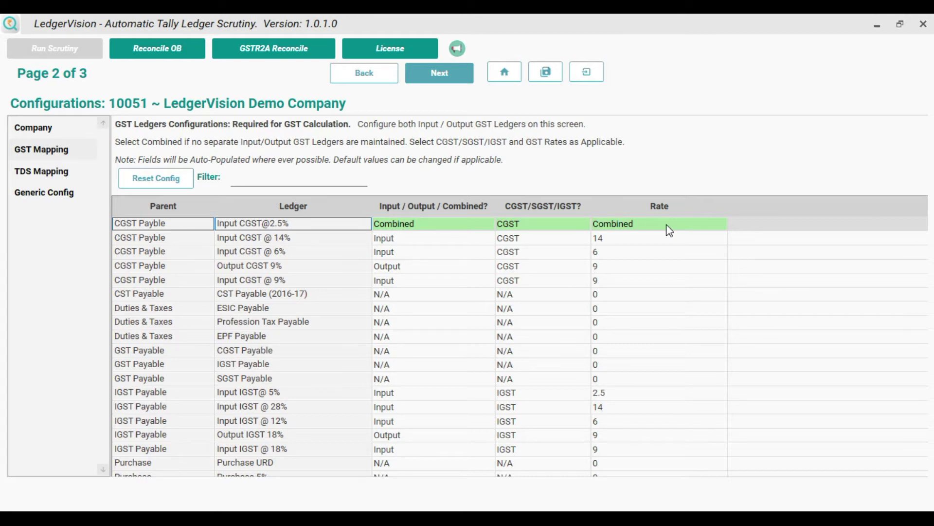
Proceed to page 3 of the configuration and display the Sundry Creditors settings.
click(444, 77)
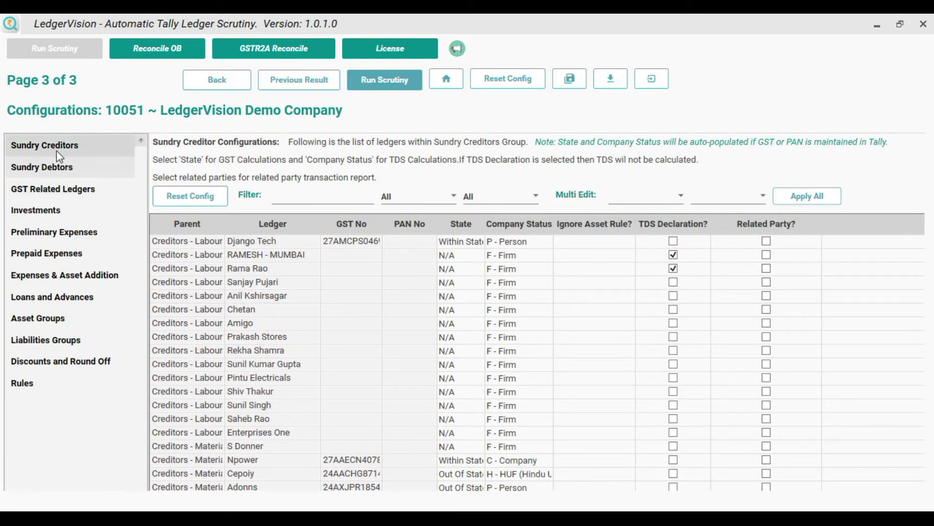
click(58, 154)
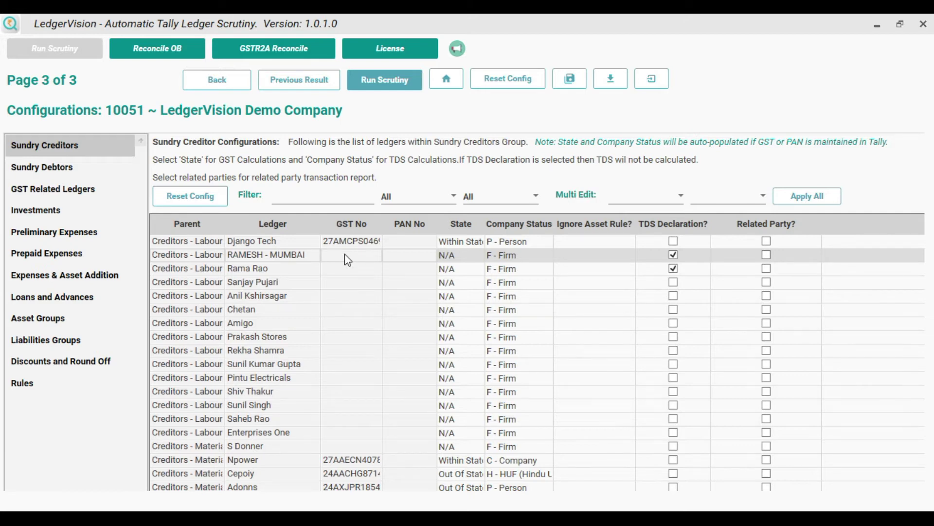
Examine the GST applicability, discount, proportionate and RCM rate settings of the ledgers in the GST Related Ledgers configuration.
click(86, 196)
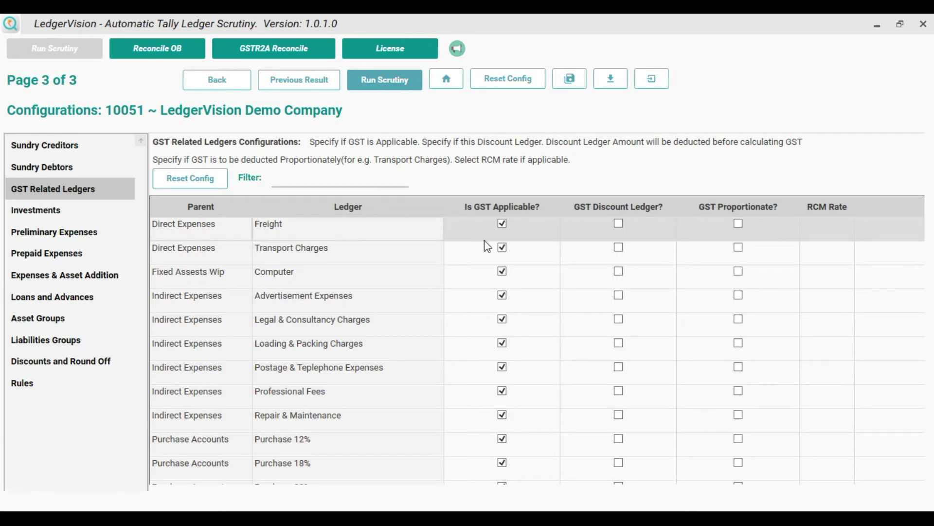
click(326, 254)
key(Down)
key(Down)
key(Down)
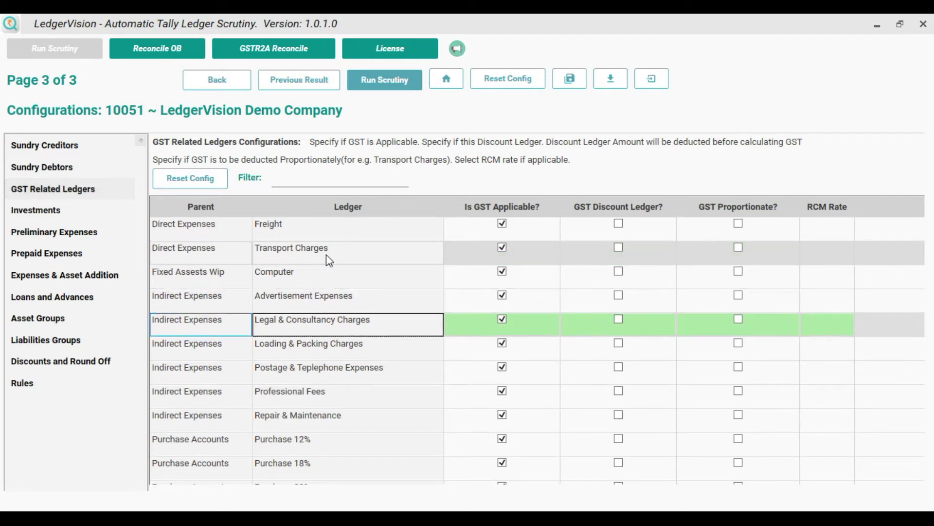
key(Down)
key(Down)
key(Down)
key(Down)
key(Down)
key(Down)
key(Down)
key(Down)
key(Down)
key(Down)
key(Down)
key(Down)
key(Down)
key(Down)
key(Down)
key(Down)
key(Down)
key(Down)
key(Down)
key(Down)
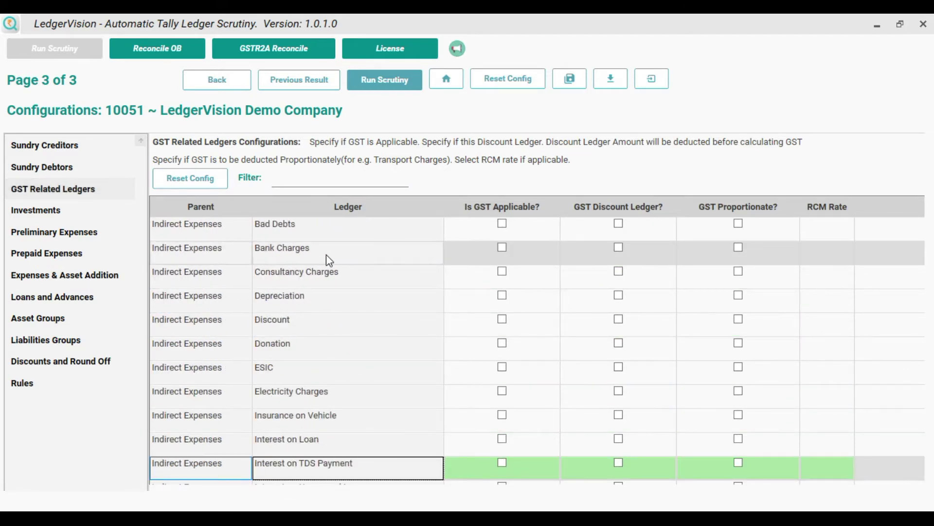
key(Up)
key(Up)
key(Up)
key(Up)
key(Up)
key(Up)
key(Up)
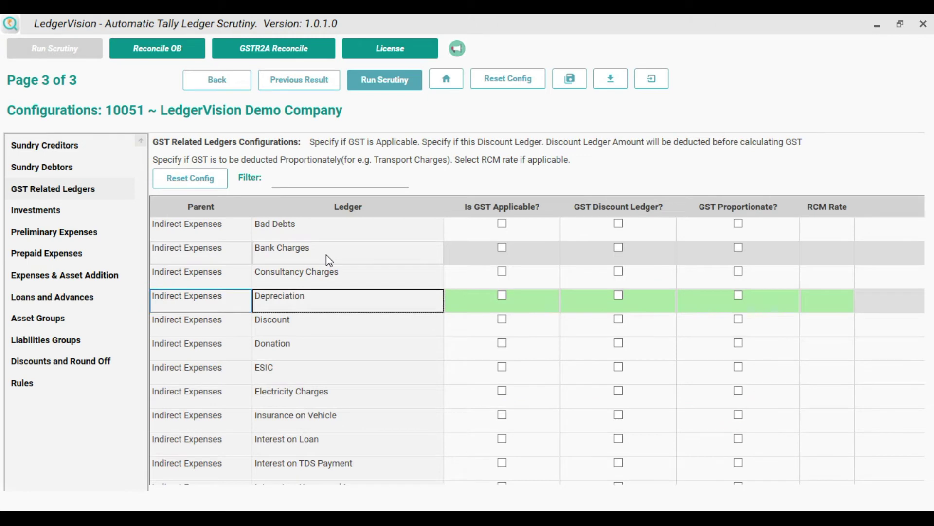
key(Up)
key(Up)
key(Up)
key(Up)
key(Up)
key(Up)
key(Up)
key(Up)
key(Up)
key(Up)
key(Up)
key(Up)
key(Up)
key(Up)
key(Up)
key(Up)
key(Up)
key(Up)
key(Up)
key(Up)
key(Up)
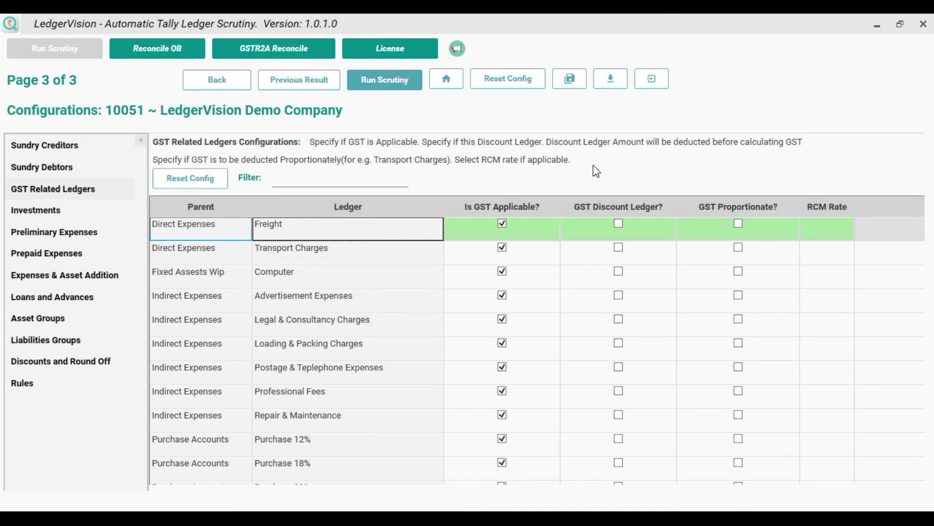
Filter the ledgers by "disco", mark Discount as GST applicable and as a GST discount ledger, and clear the filter.
click(376, 177)
text(disco)
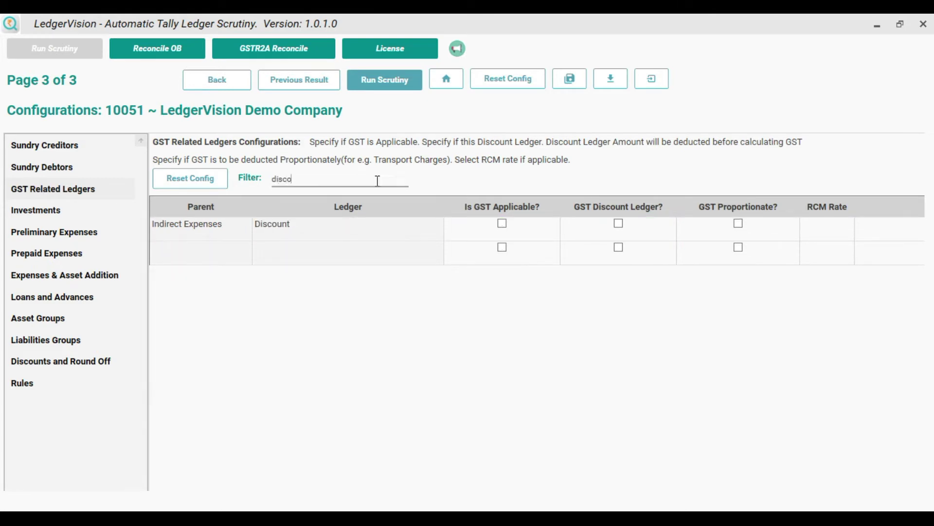
click(503, 223)
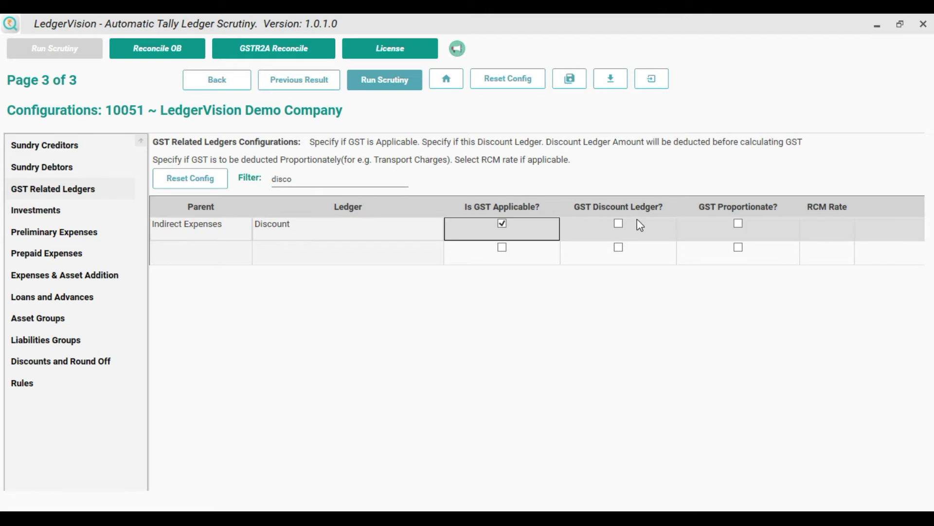
click(619, 224)
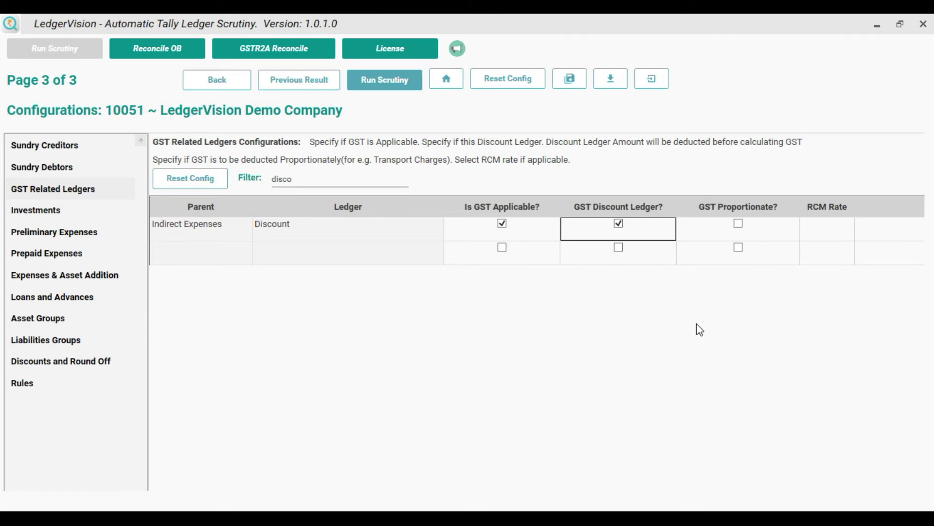
click(307, 178)
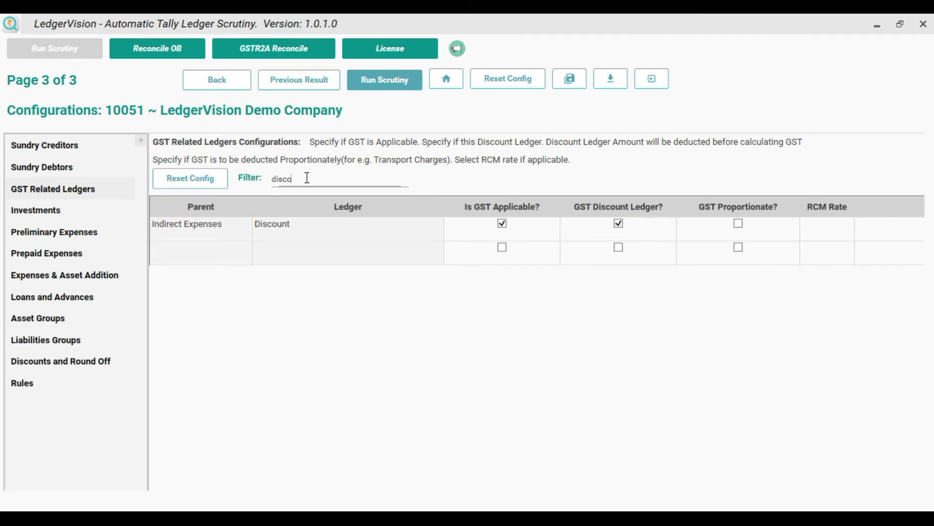
key(BackSpace)
key(BackSpace)
key(BackSpace)
key(BackSpace)
key(BackSpace)
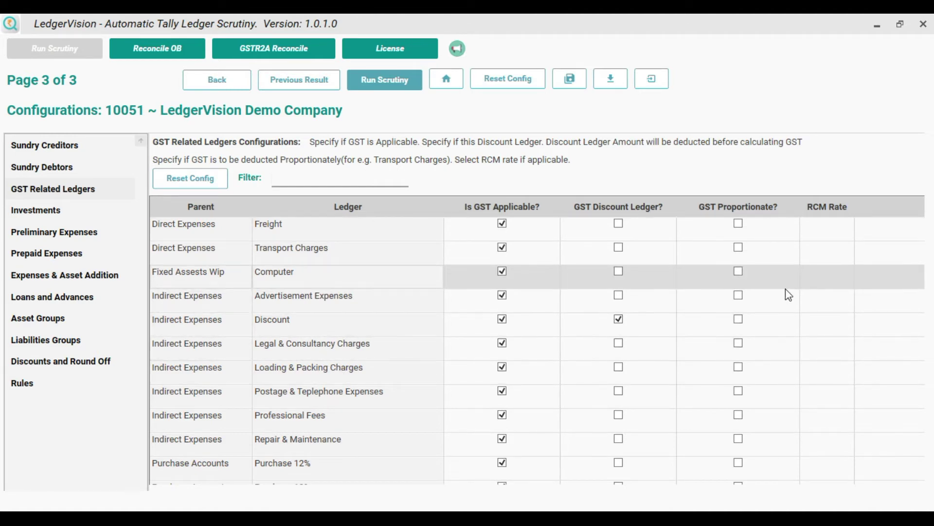
Set the RCM rate to 2.5 for Transport Charges and 9 for Legal & Consultancy Charges.
click(829, 264)
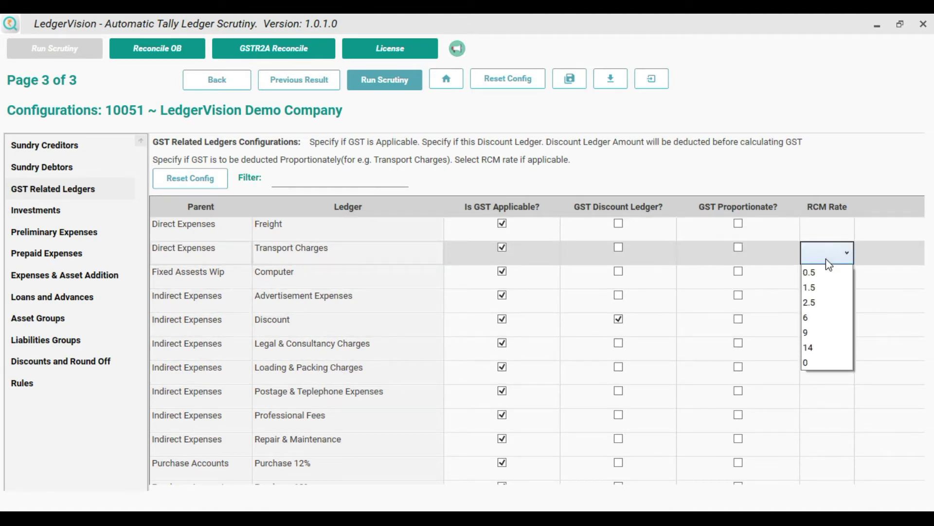
click(820, 304)
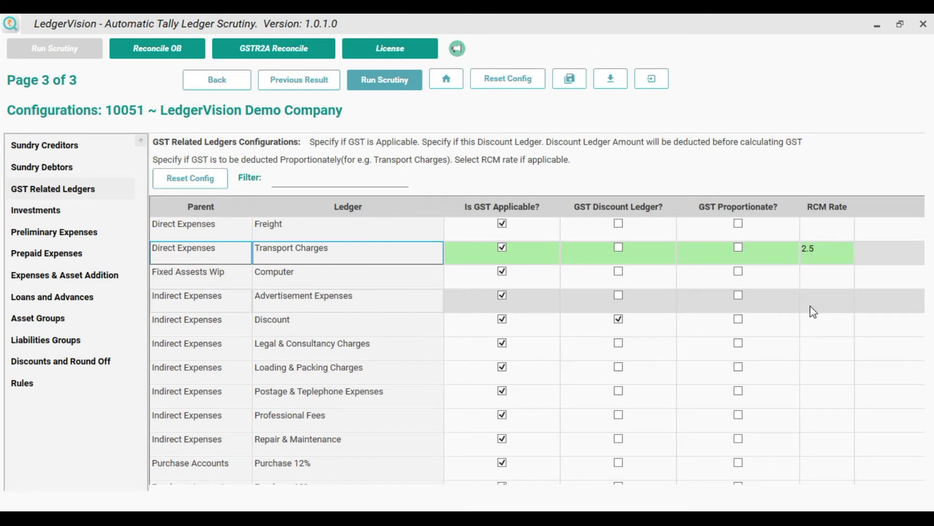
click(809, 357)
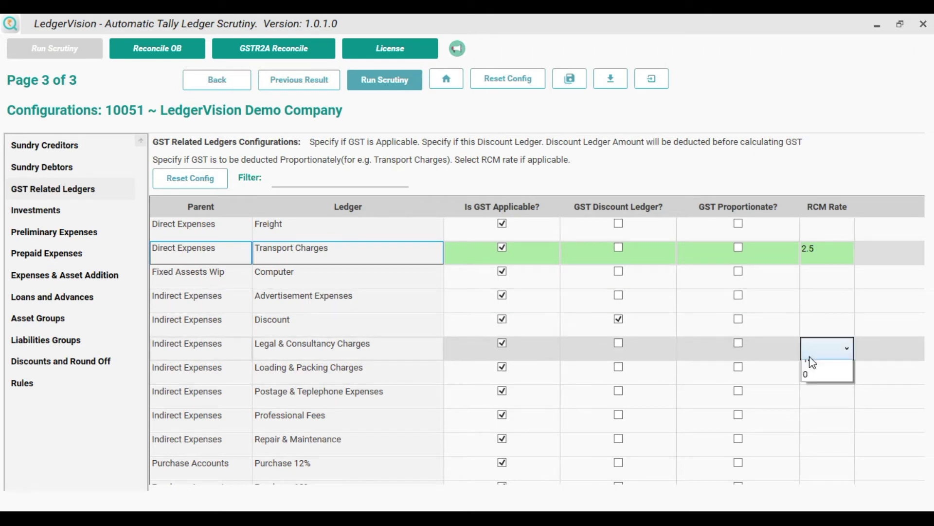
click(809, 426)
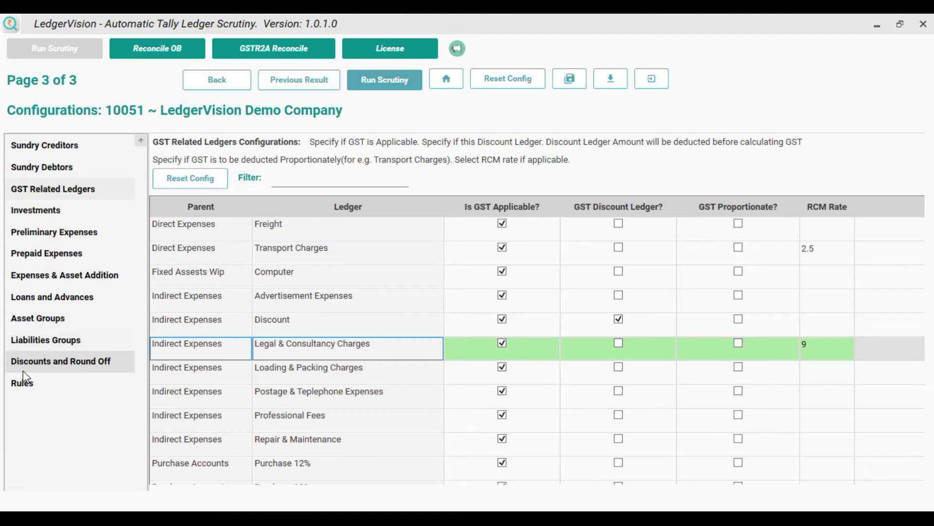
In the rules to run, deselect Check TDS and select Check GST.
click(22, 384)
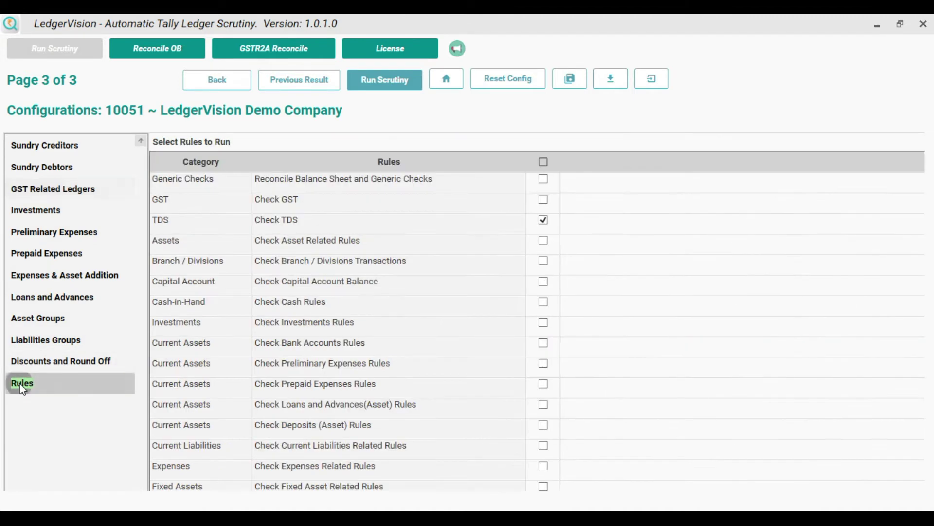
click(543, 220)
click(543, 201)
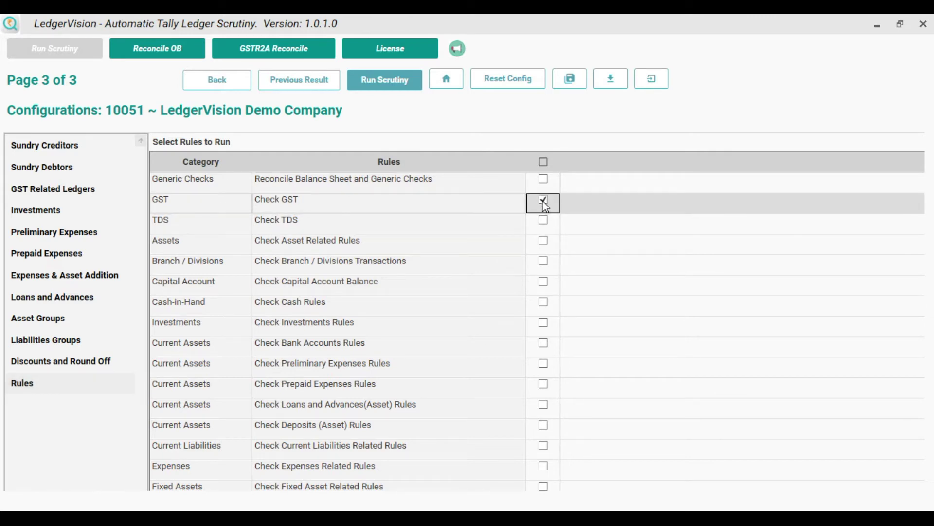
Run the scrutiny with the selected rule and proceed to its results.
click(380, 90)
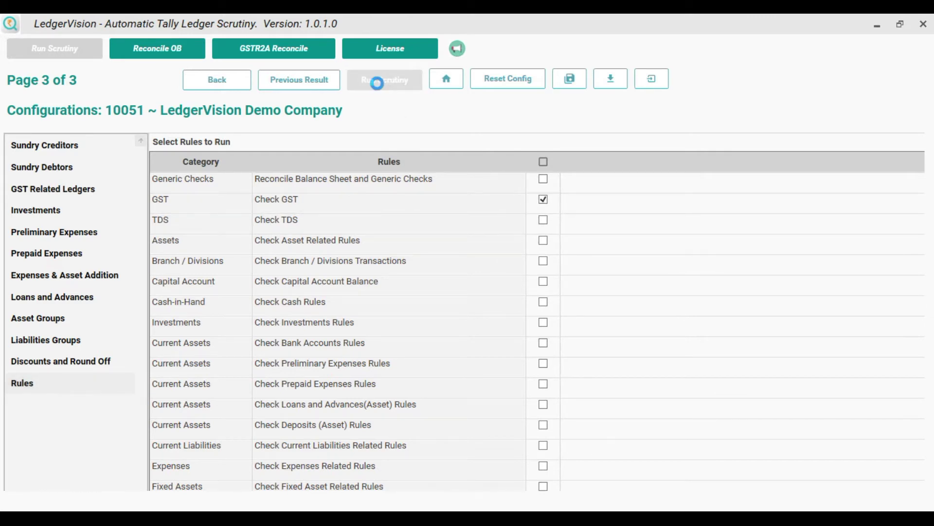
click(443, 316)
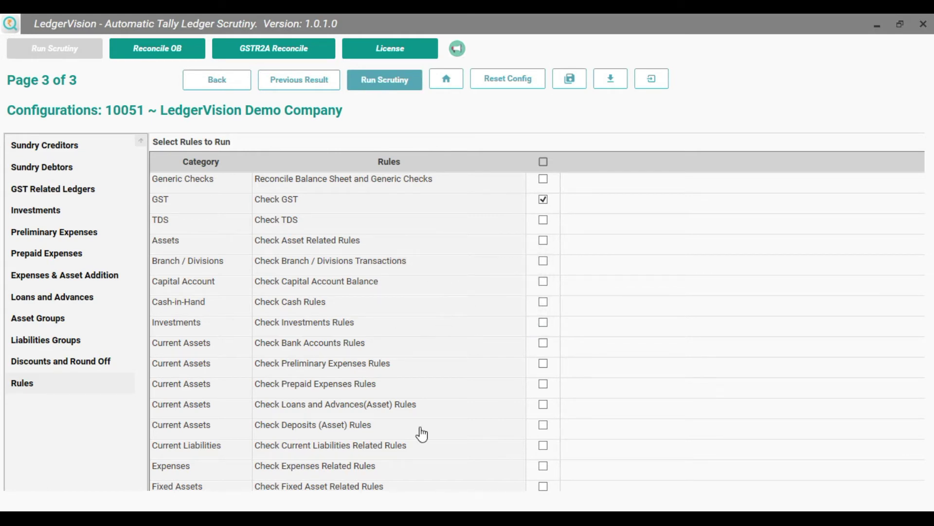
mouse_move(374, 509)
click(339, 480)
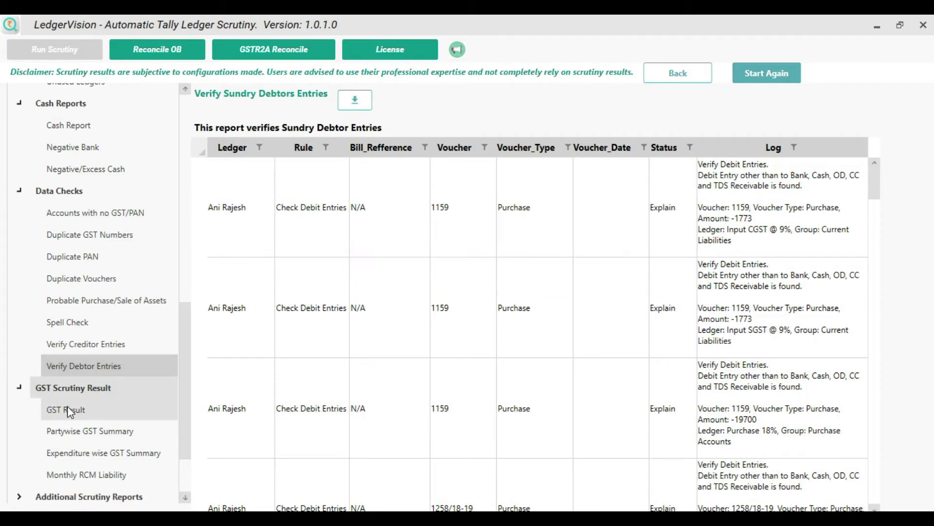
View the GST Result report and examine the error reasons and expected GST in the voucher logs.
click(68, 411)
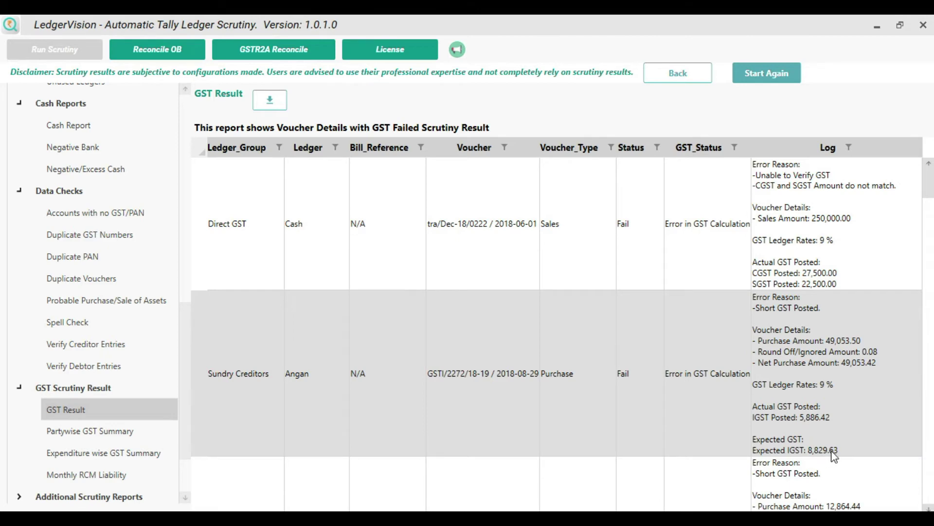
scroll(811, 404, down, 2)
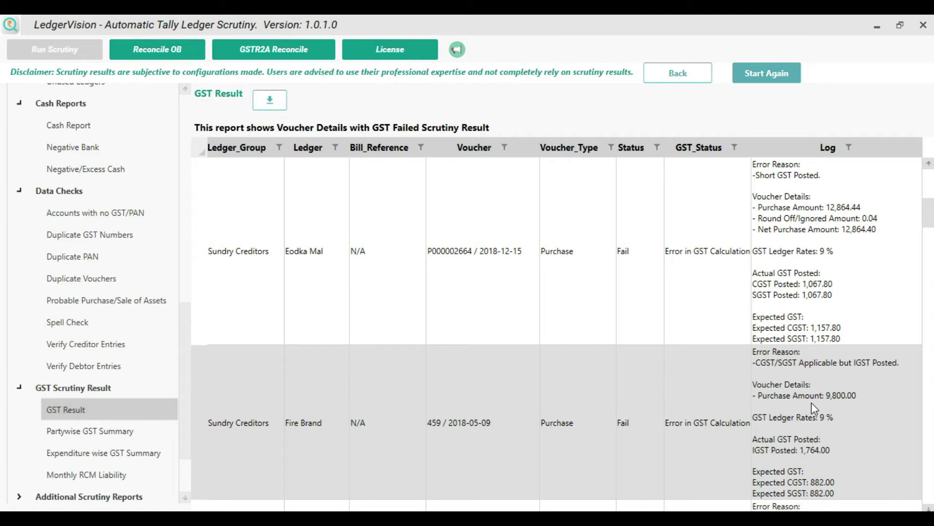
scroll(810, 404, up, 2)
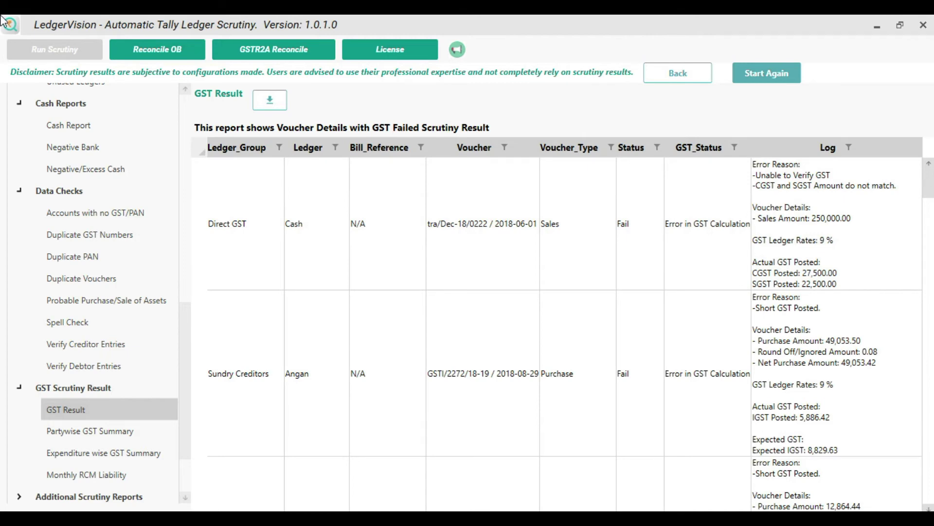
Display the Partywise GST Summary and filter it by "gst" in Gst_Applicable and "basic" in Ledger.
key(Down)
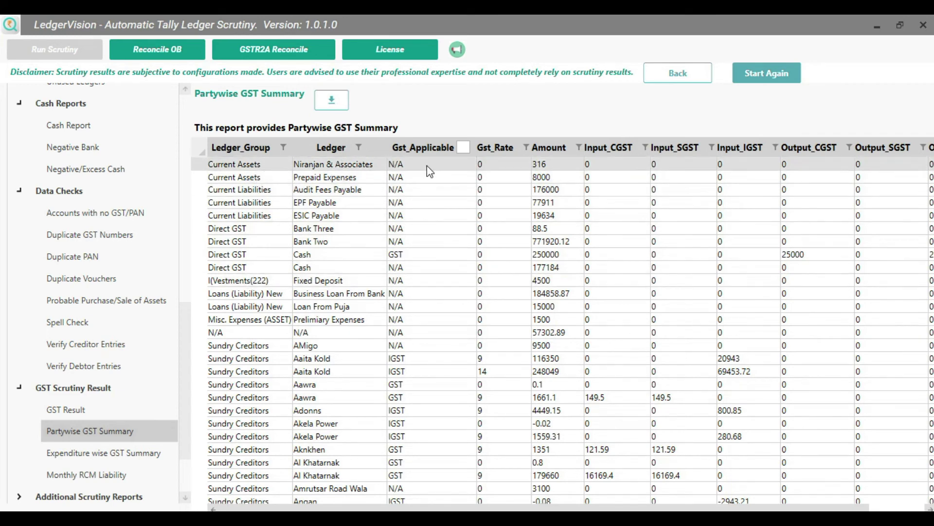
click(464, 149)
text(gst)
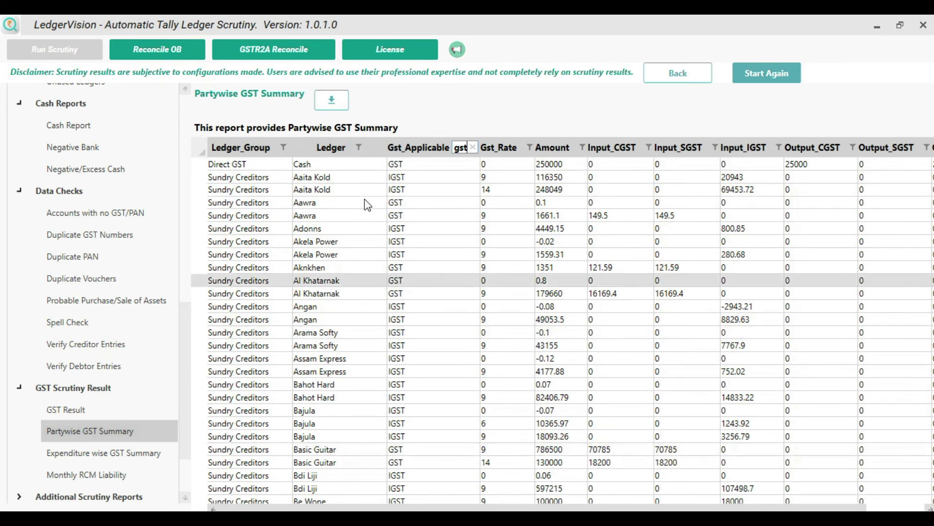
click(362, 148)
text(ba)
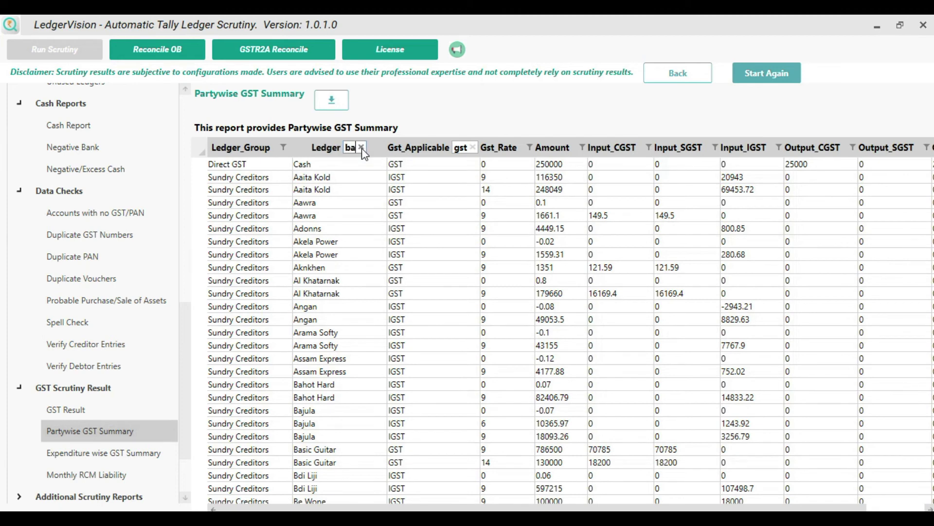
text(sic)
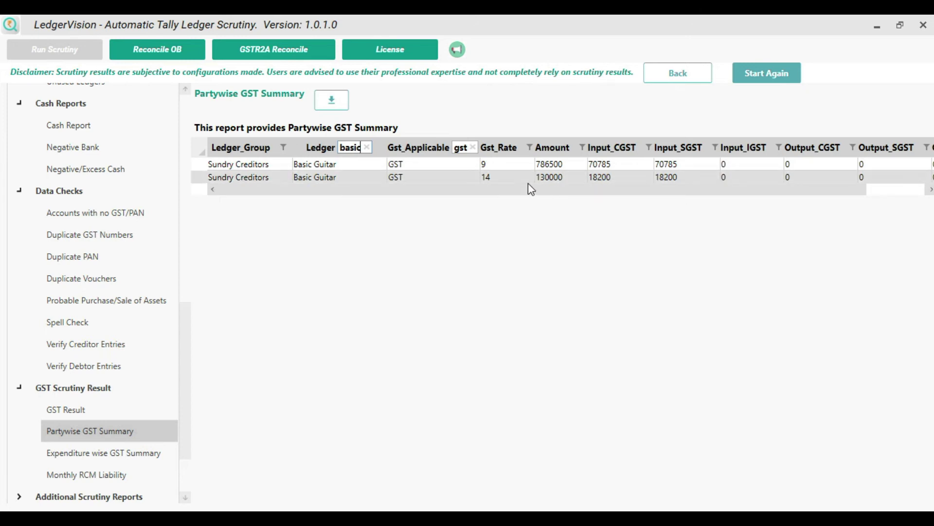
View the Expenditure wise GST Summary and the Monthly RCM Liability reports.
click(49, 454)
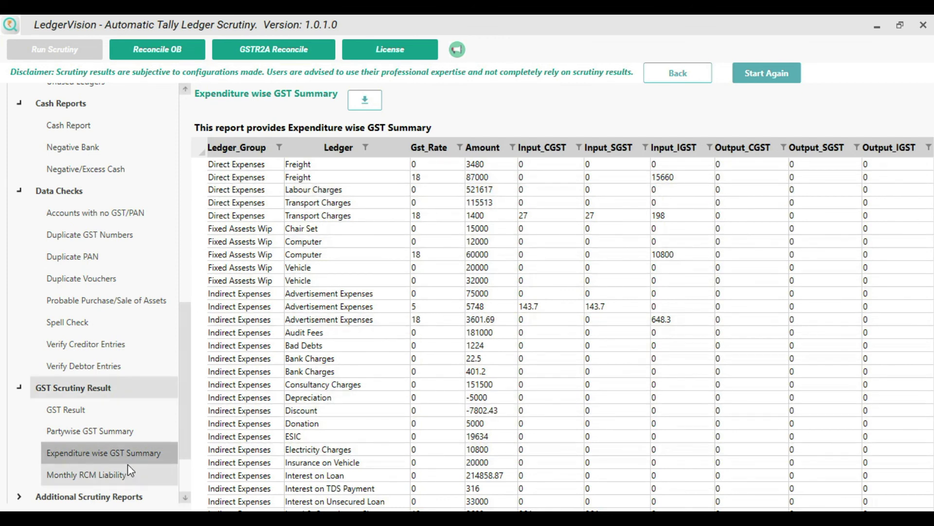
click(106, 476)
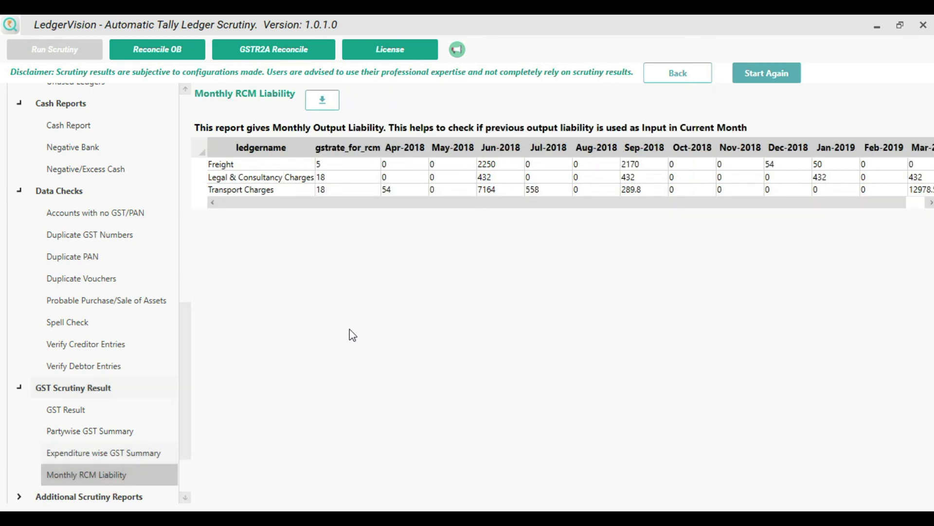